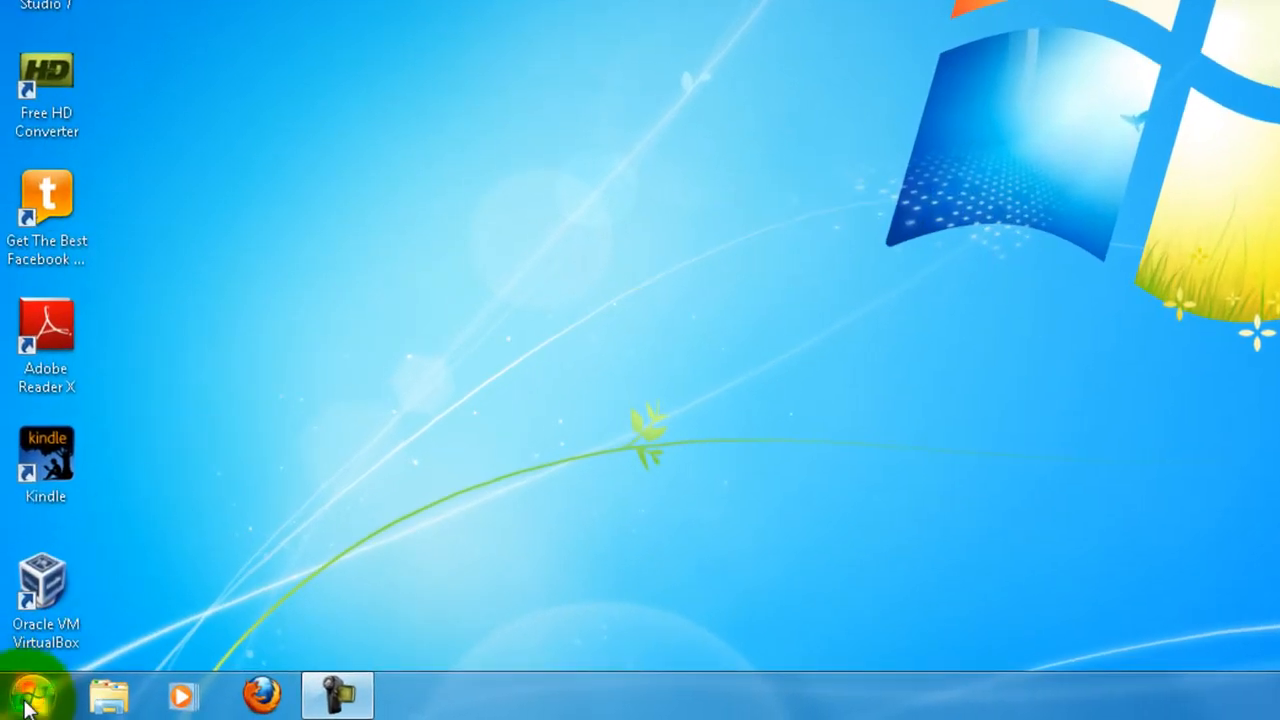
Open Internet Explorer (64-bit) and search Google for "microsoft security essentials".
click(28, 706)
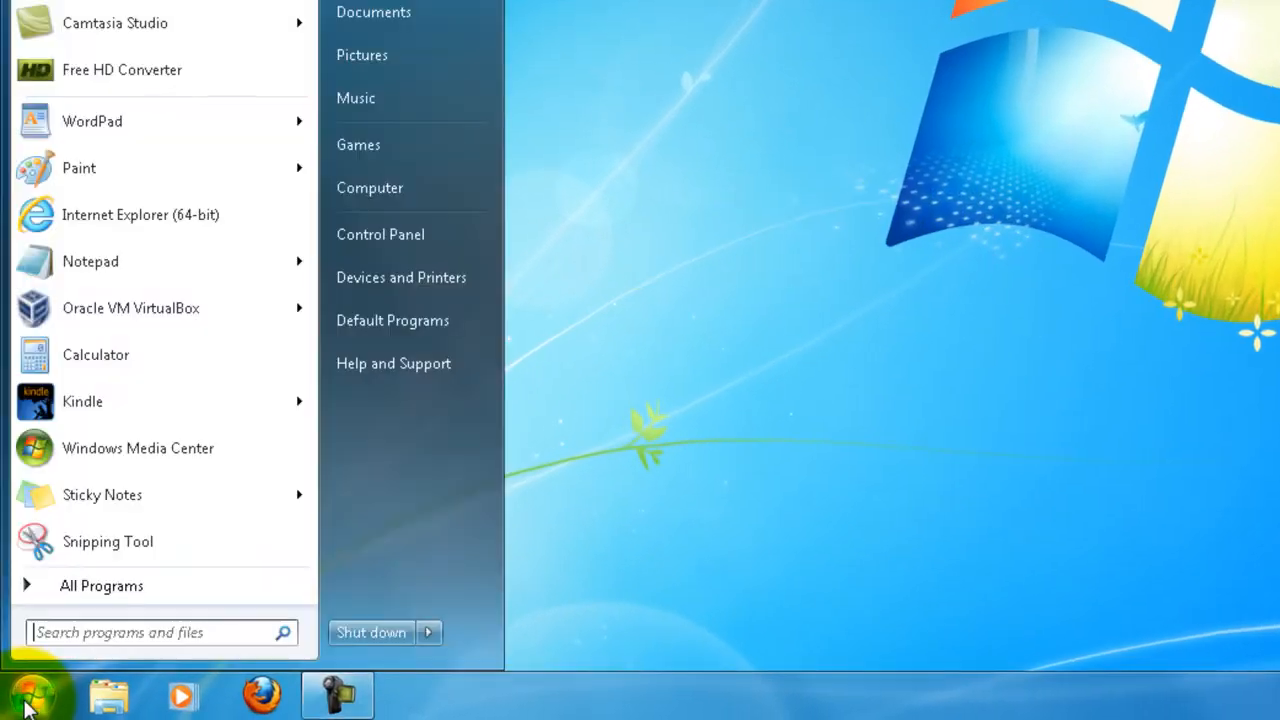
click(125, 222)
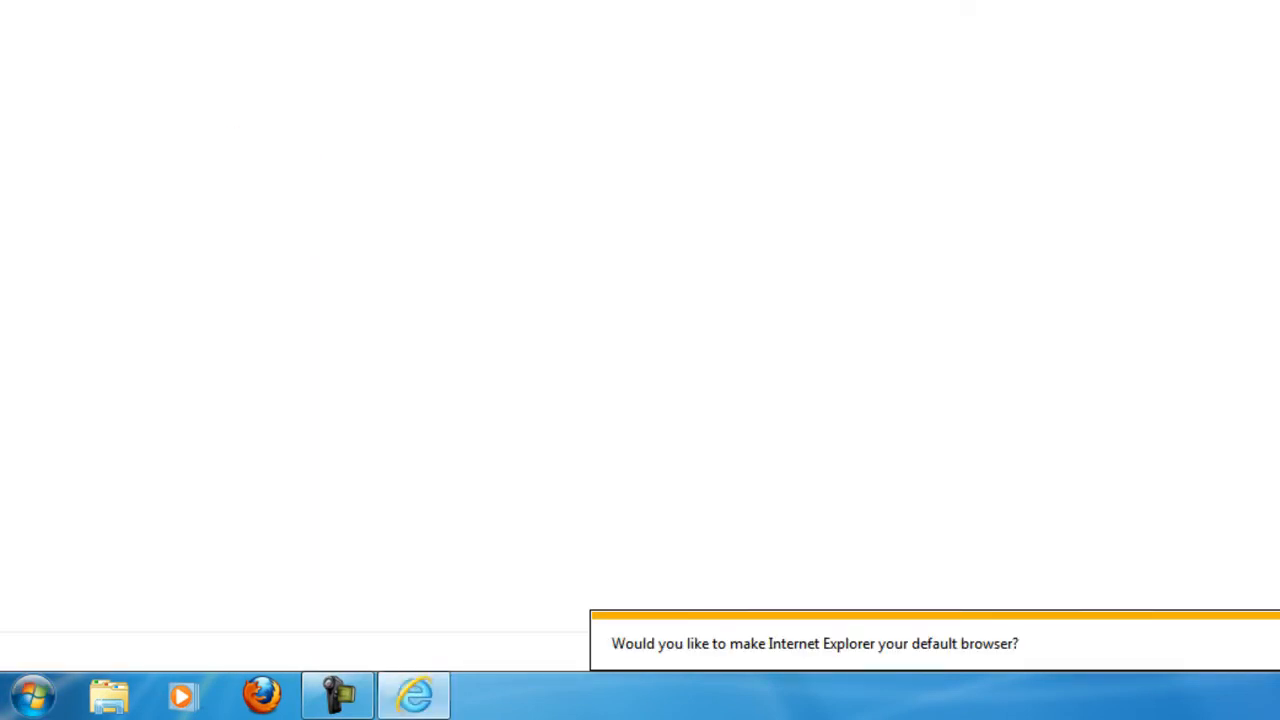
text(mi)
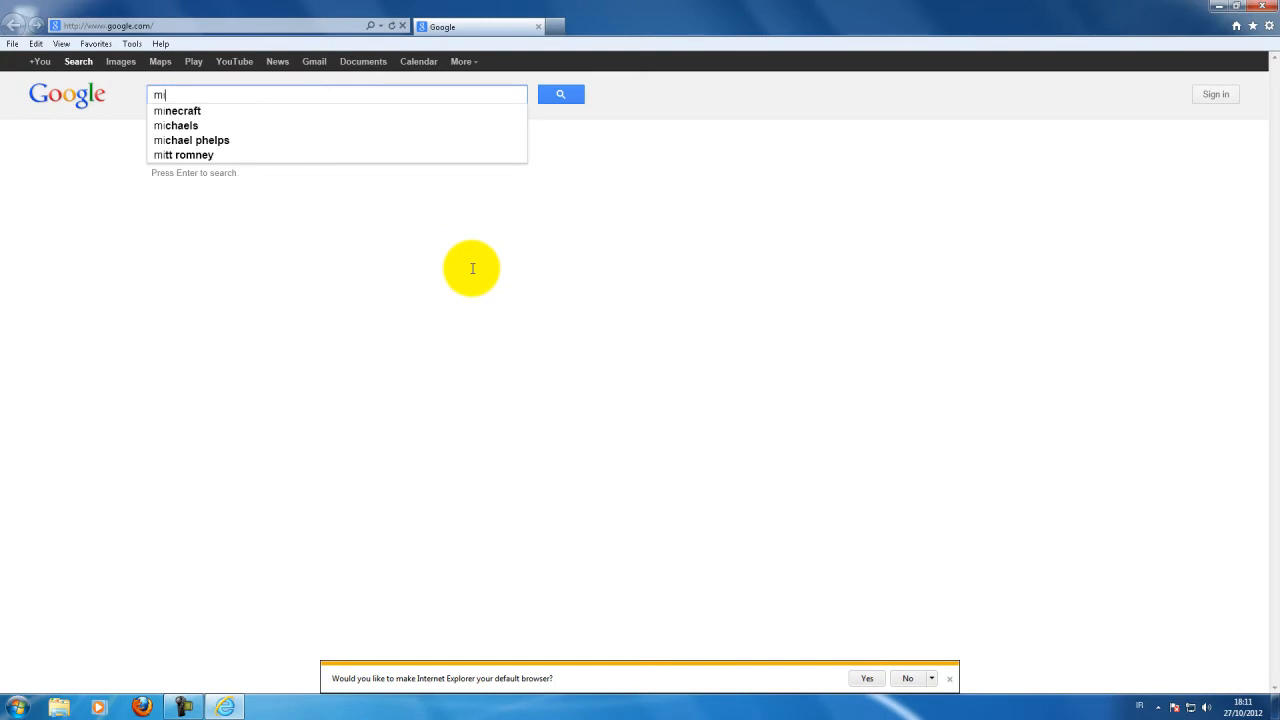
text(cro)
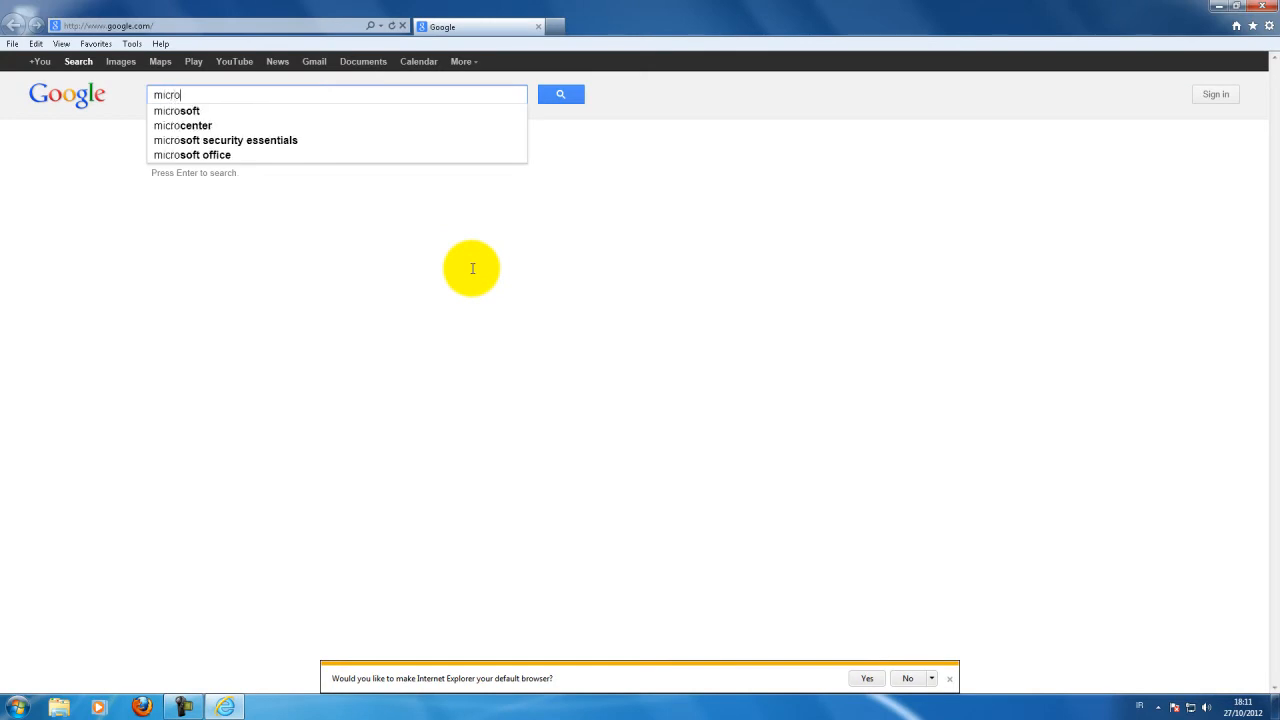
click(226, 145)
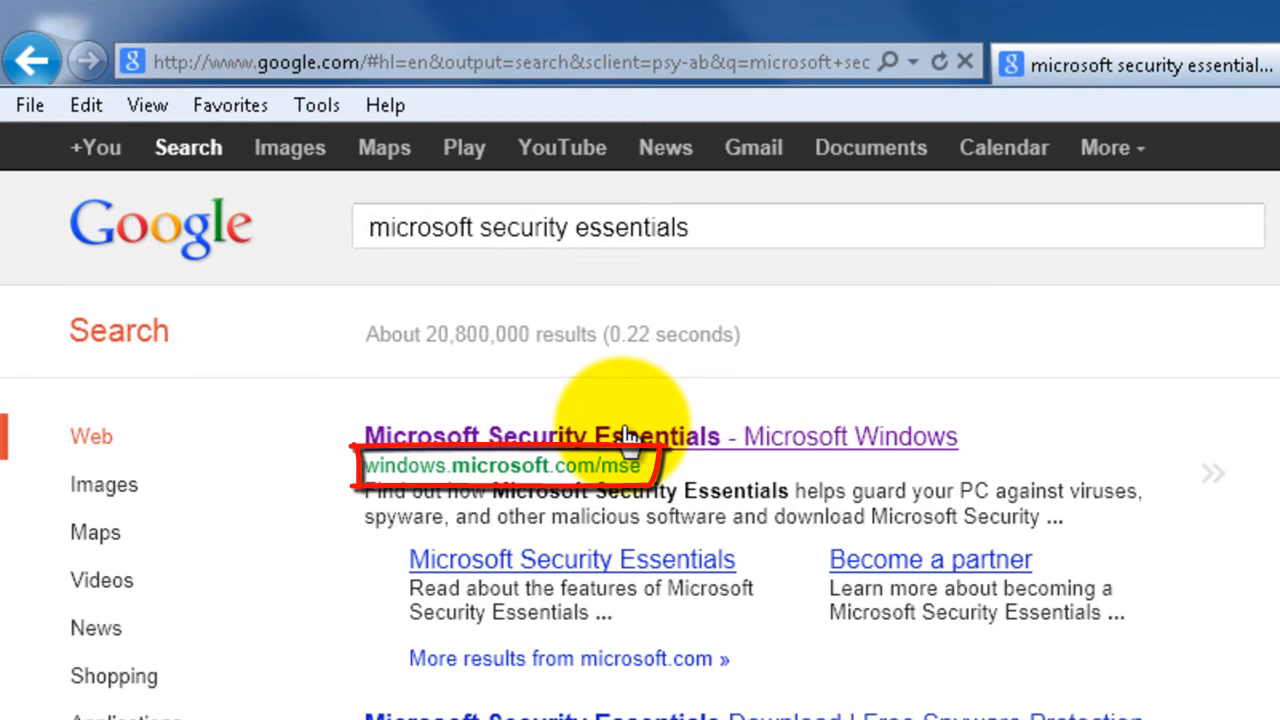
Open the official windows.microsoft.com/mse result, then download and run the mseinstall.exe installer.
click(578, 448)
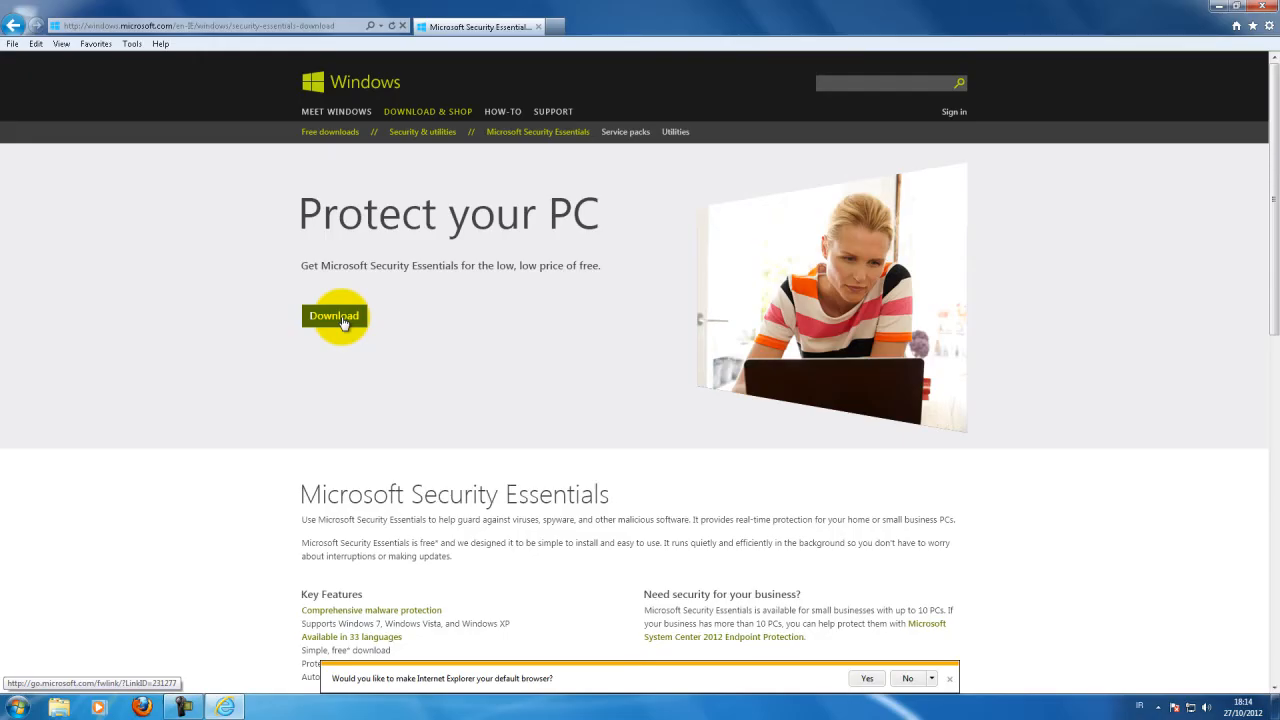
click(334, 316)
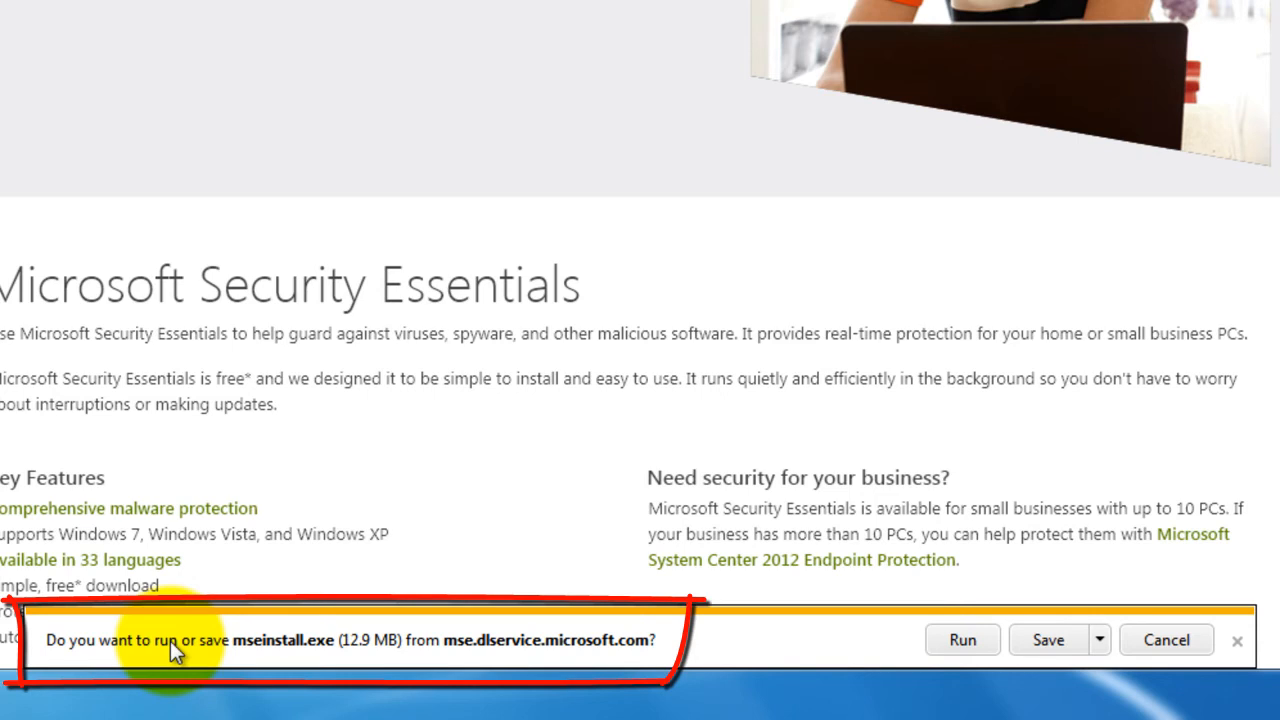
click(958, 641)
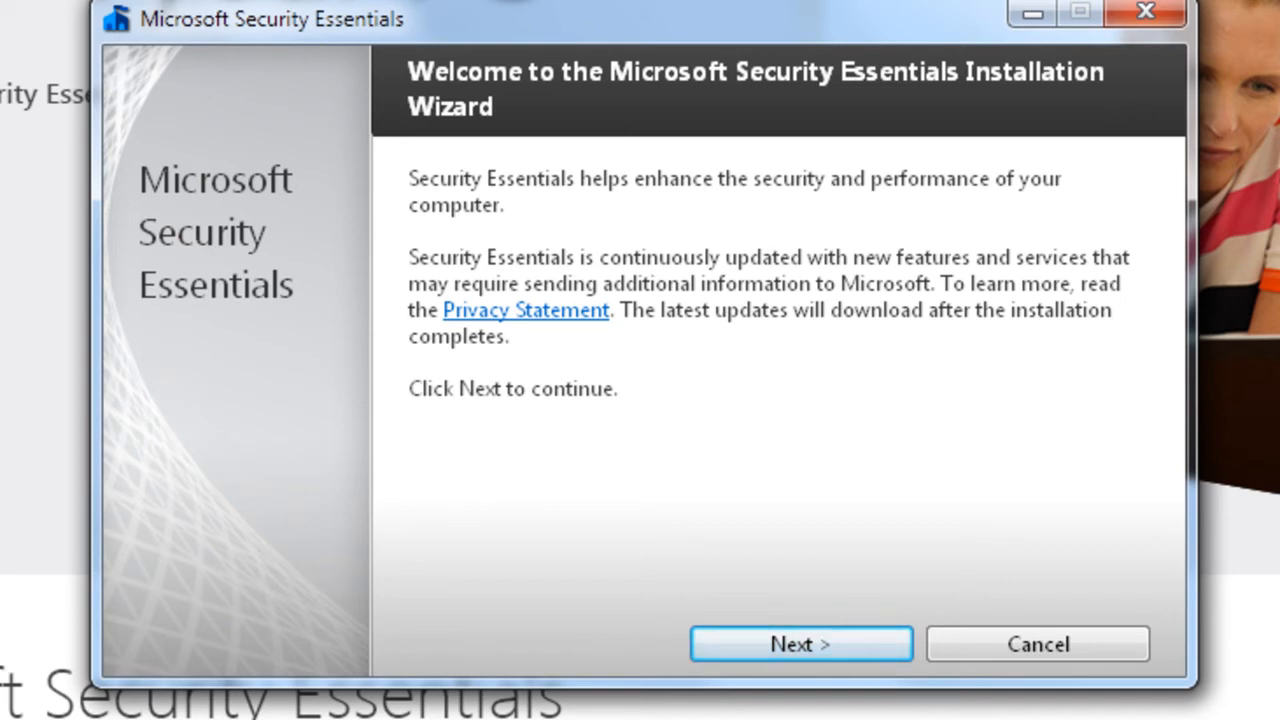
Install Microsoft Security Essentials, accepting the license terms, declining the Customer Experience Improvement Program and keeping the Windows Firewall option enabled.
click(772, 648)
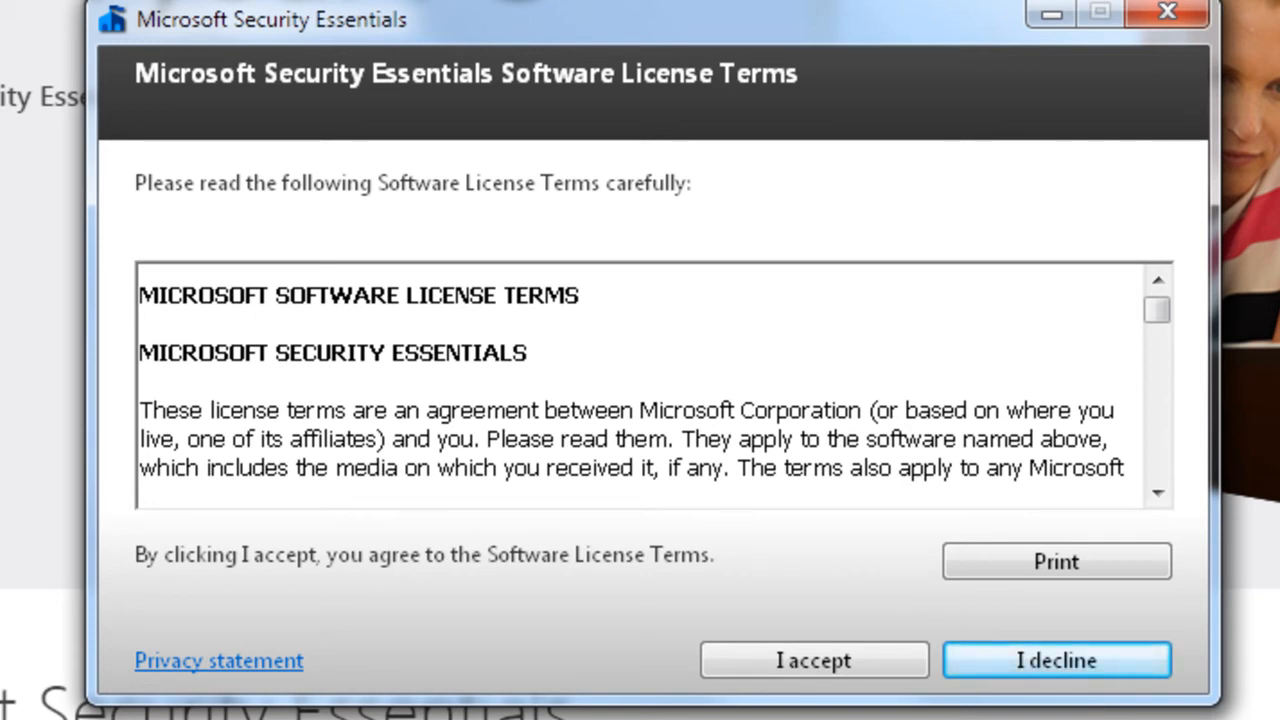
click(792, 660)
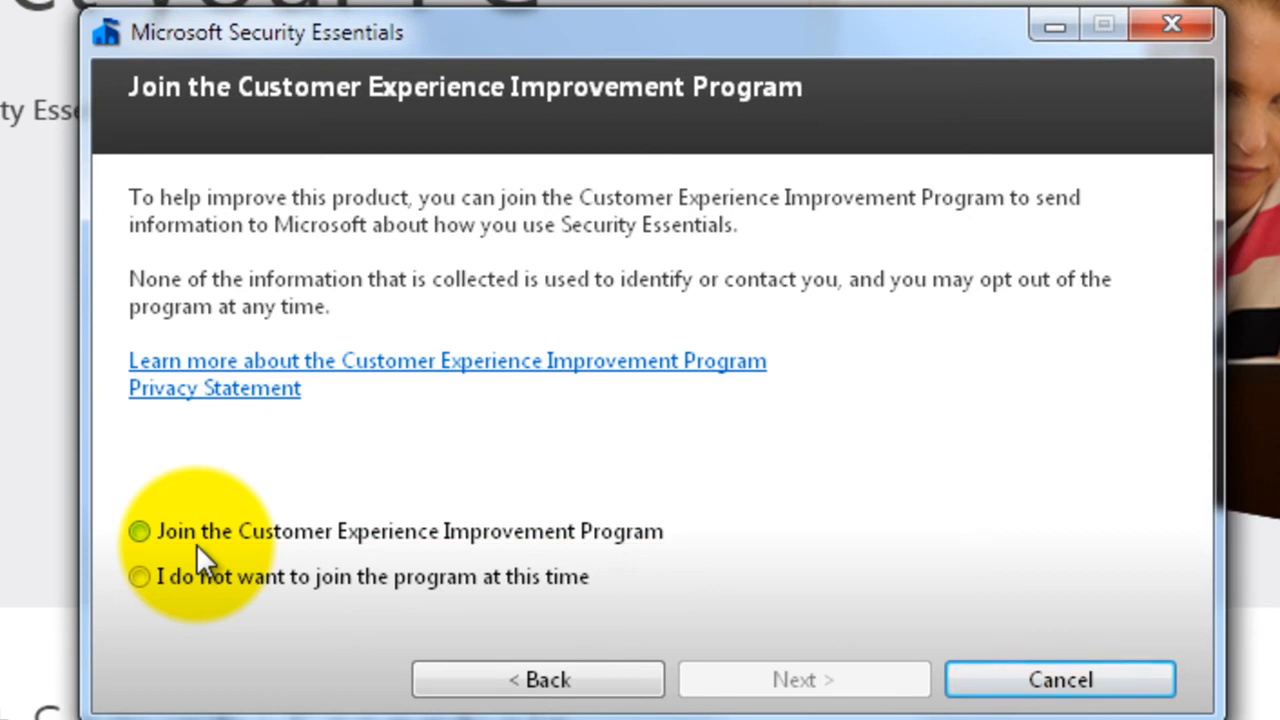
click(139, 577)
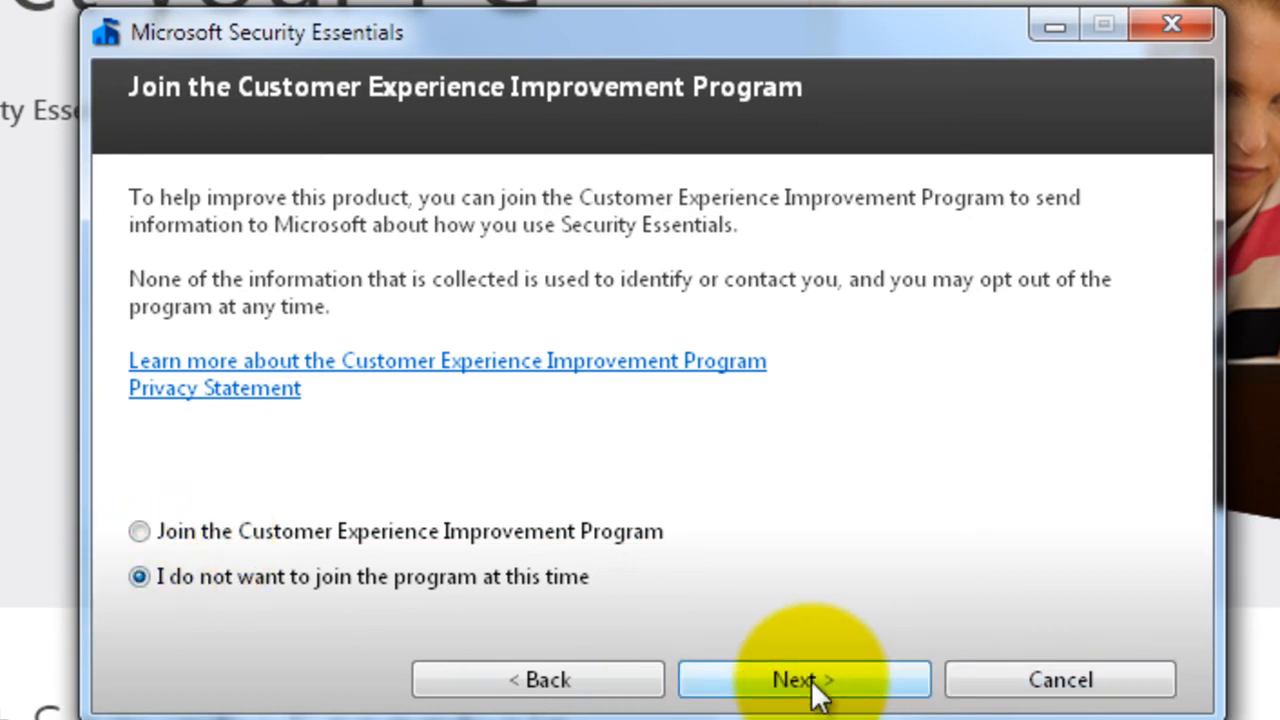
click(811, 680)
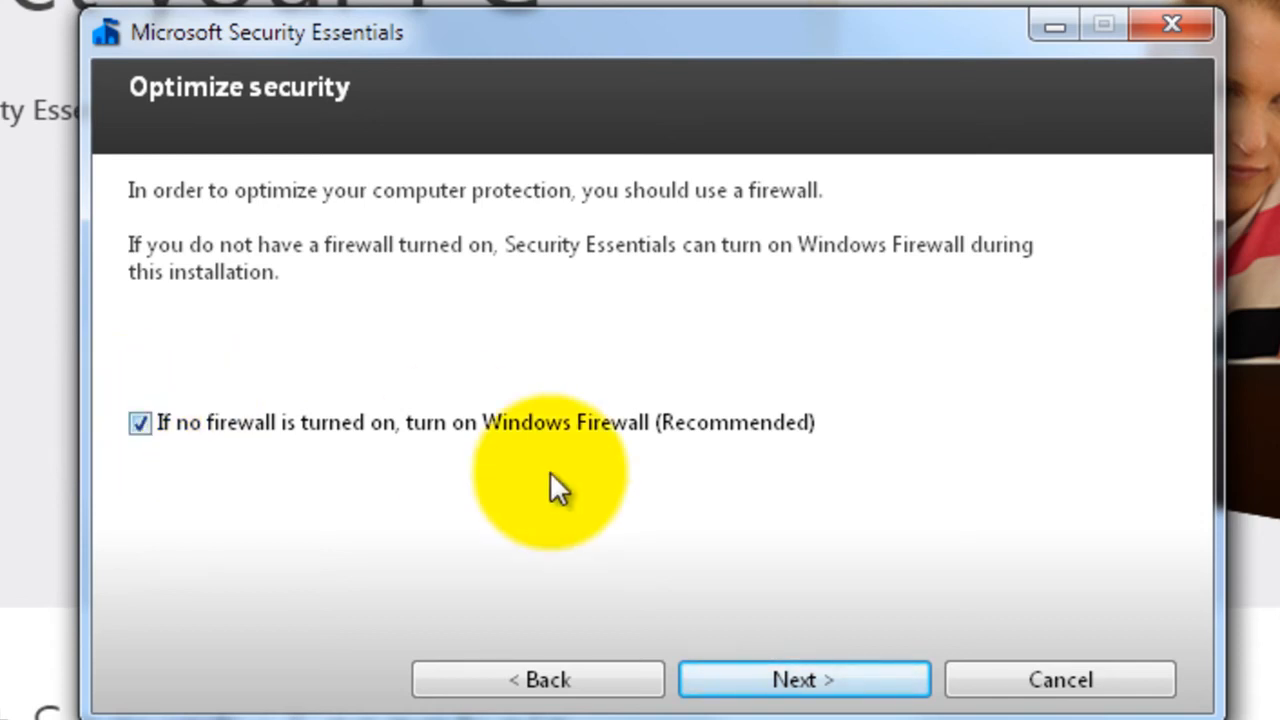
click(790, 680)
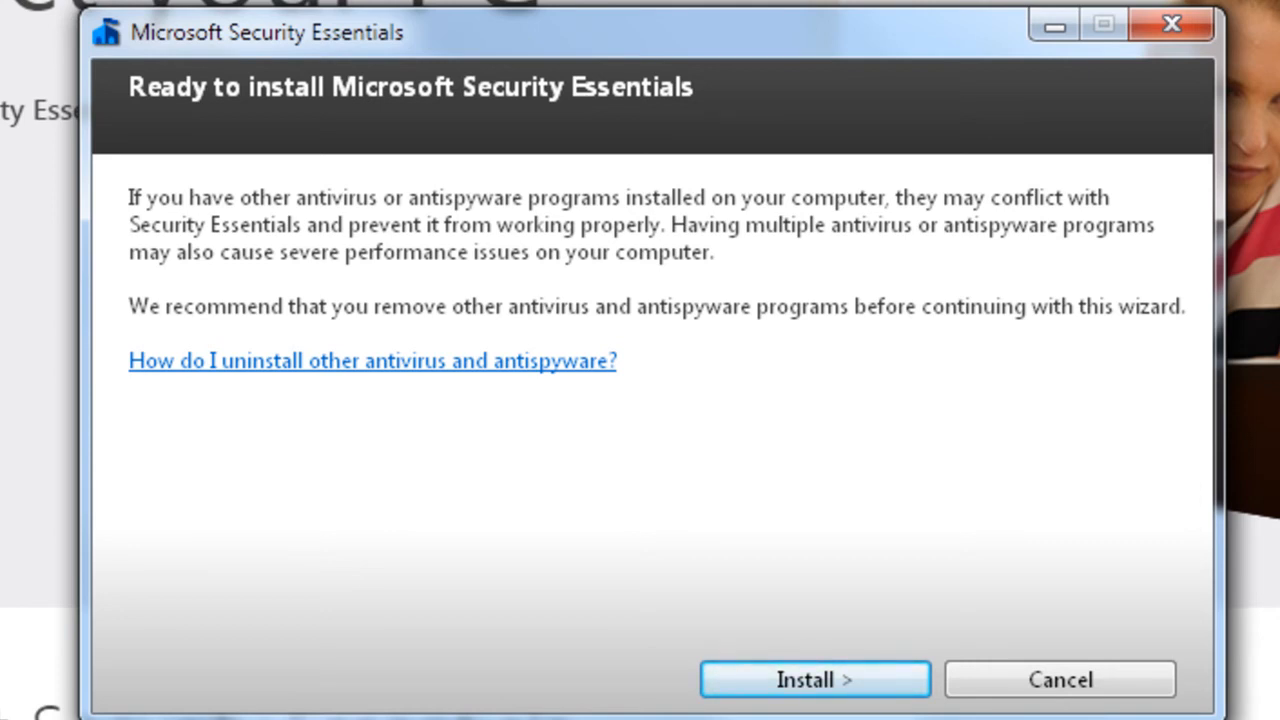
click(822, 672)
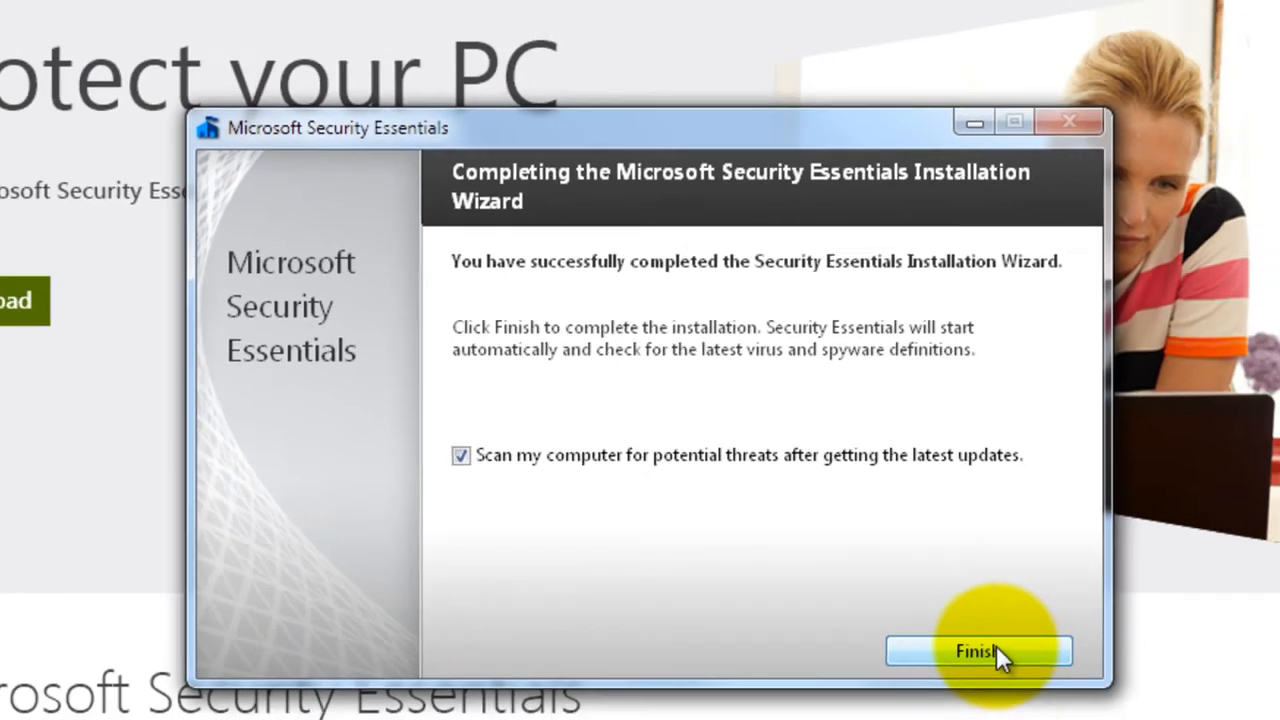
Finish the installation wizard with the post-update scan option enabled and cancel the first-time quick scan.
click(1081, 675)
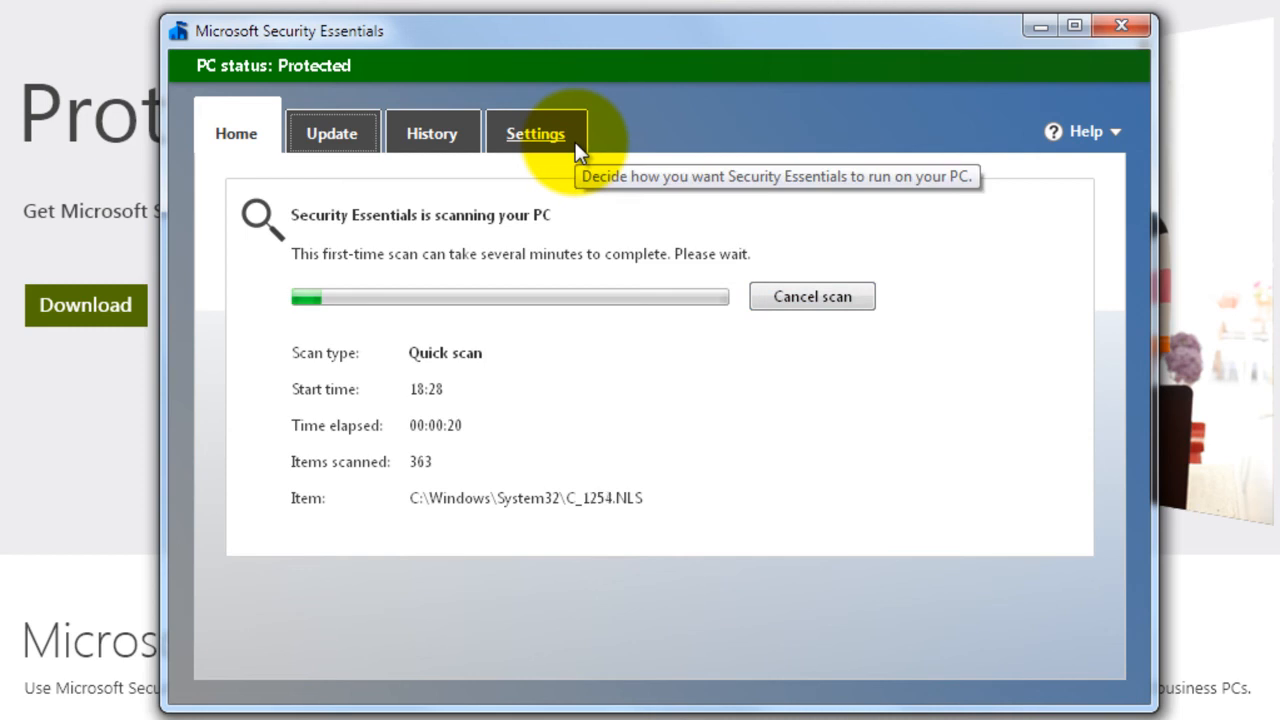
click(787, 298)
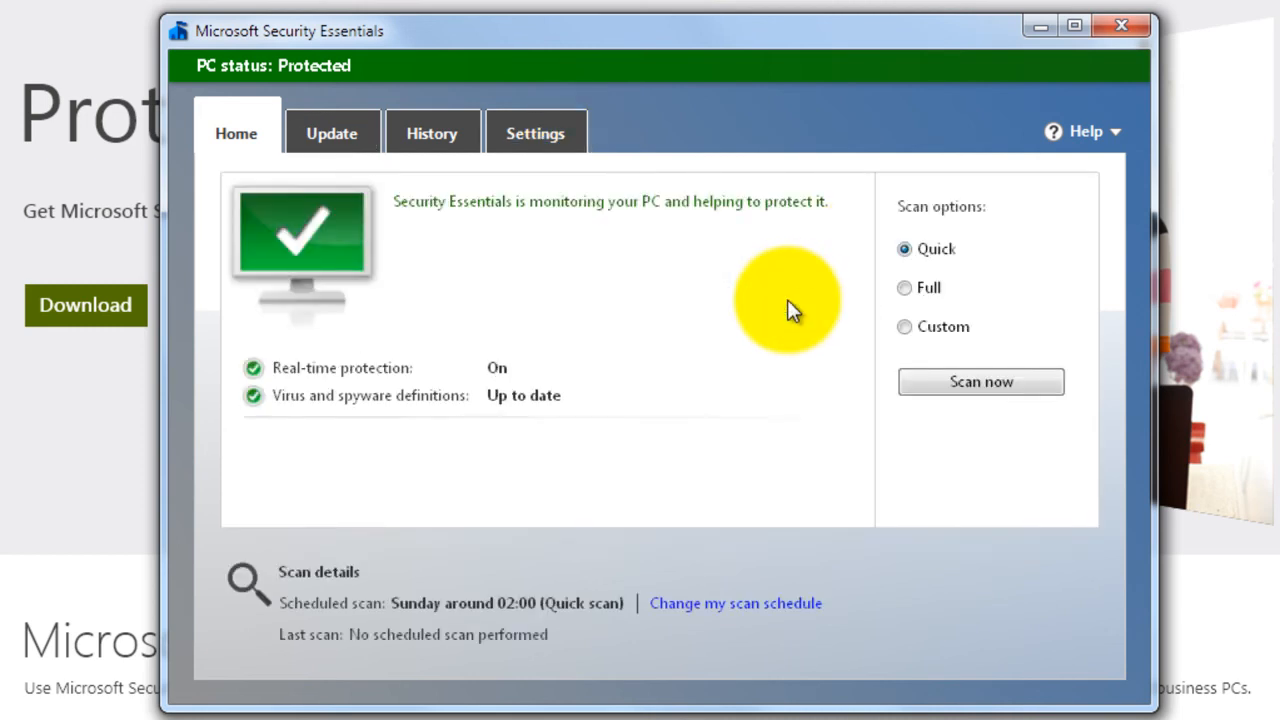
Set the scheduled scan to a quick scan that runs daily around 18:00.
click(528, 135)
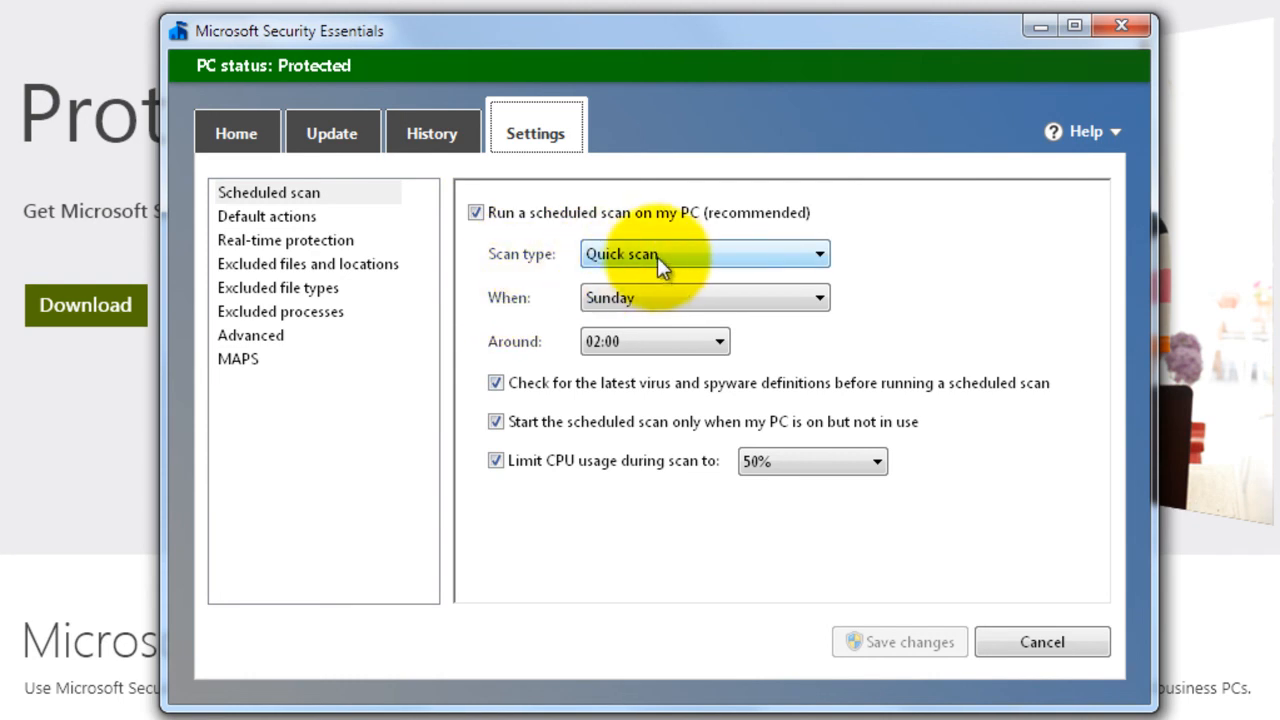
click(819, 256)
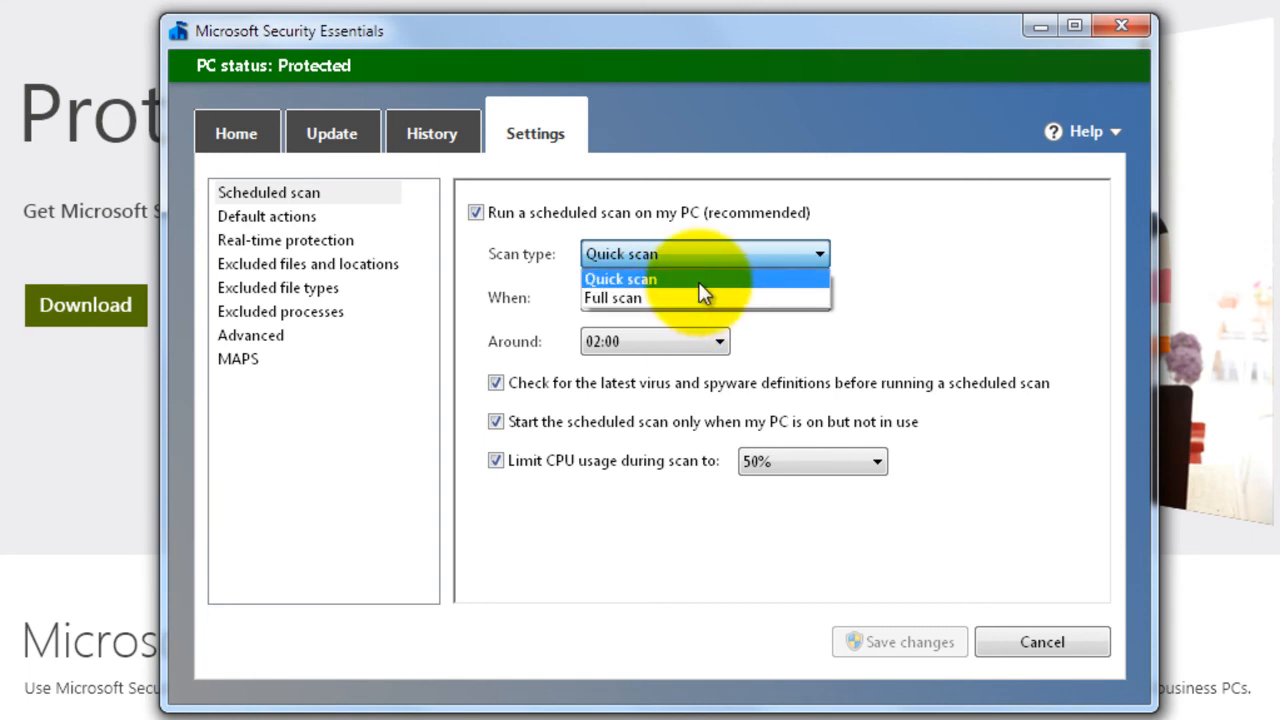
click(700, 281)
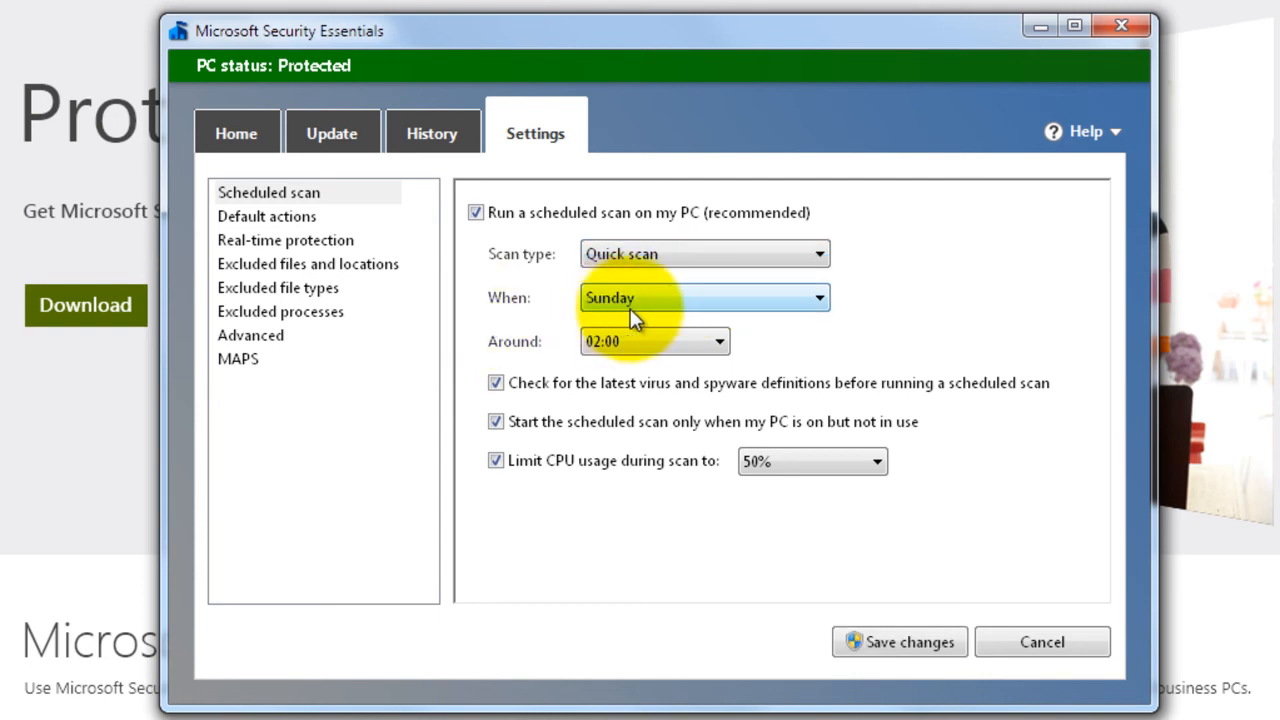
click(821, 297)
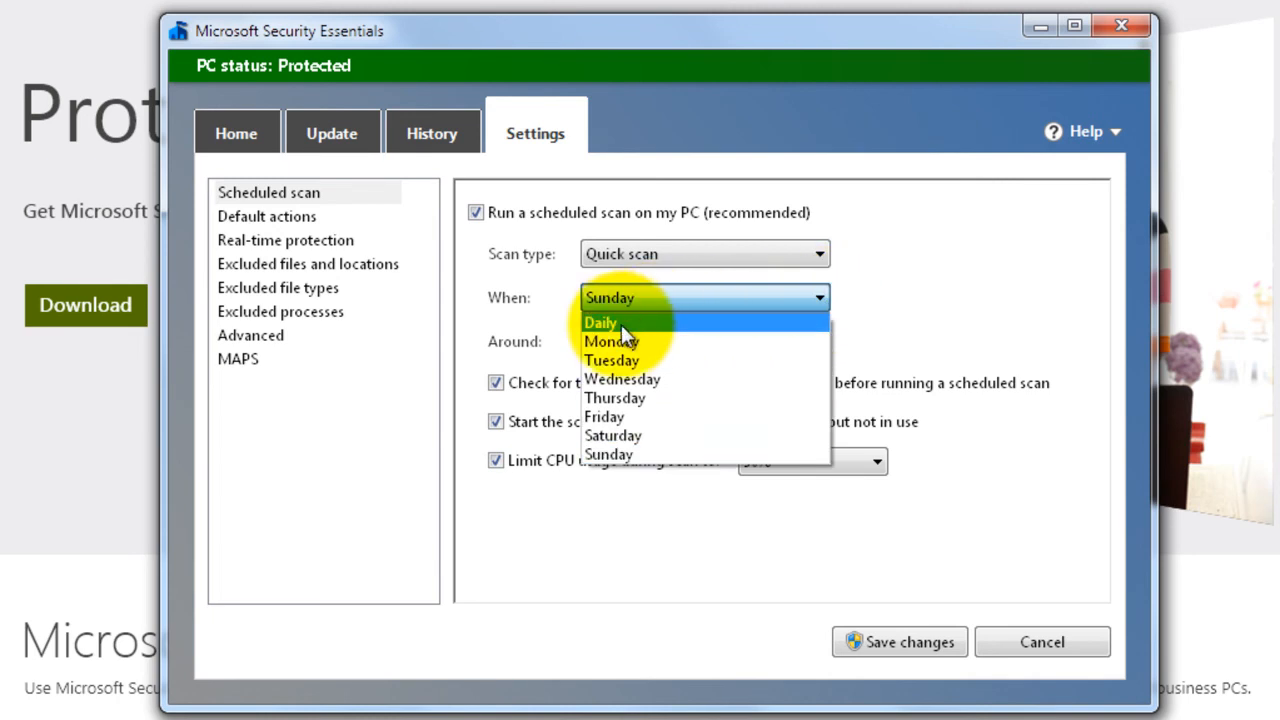
click(621, 324)
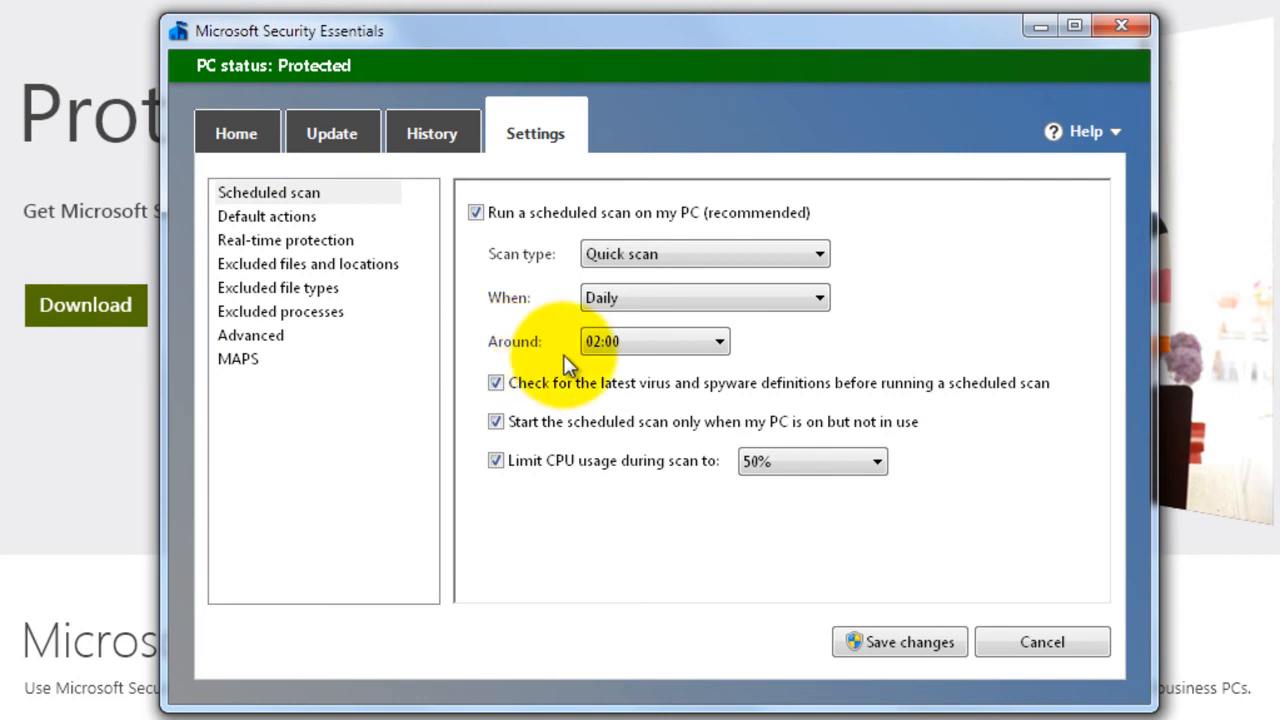
click(720, 343)
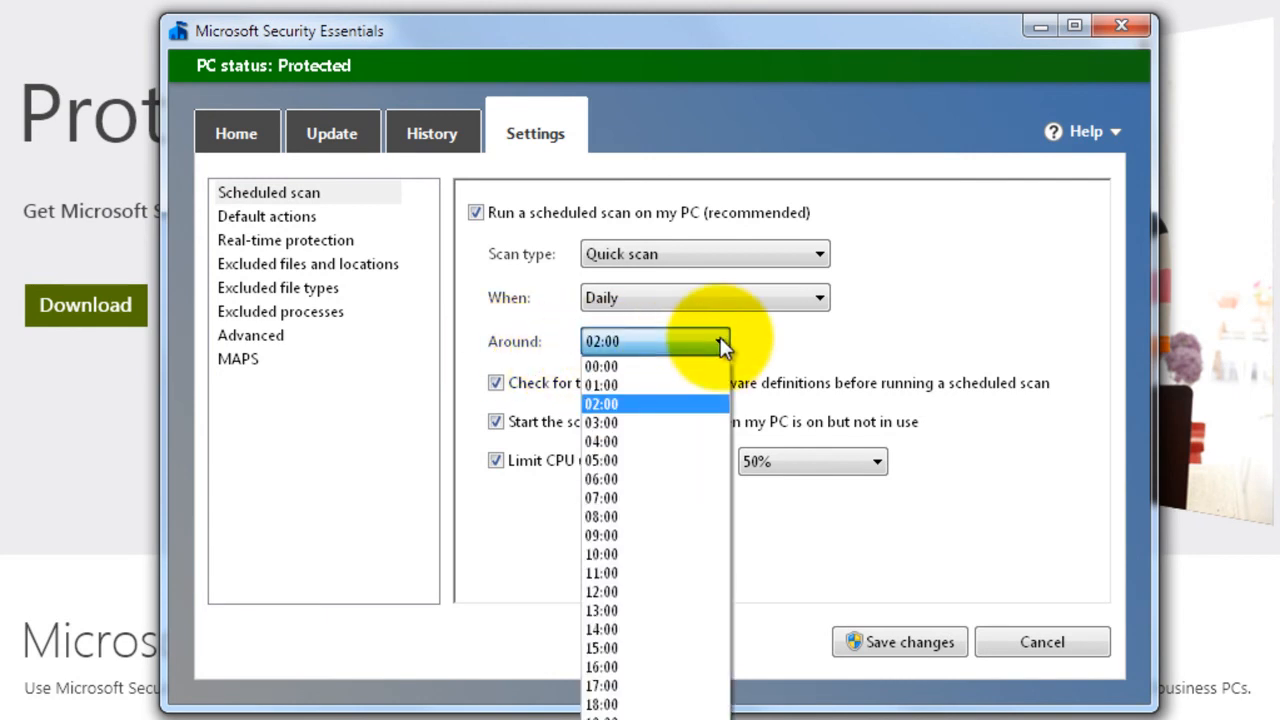
click(638, 703)
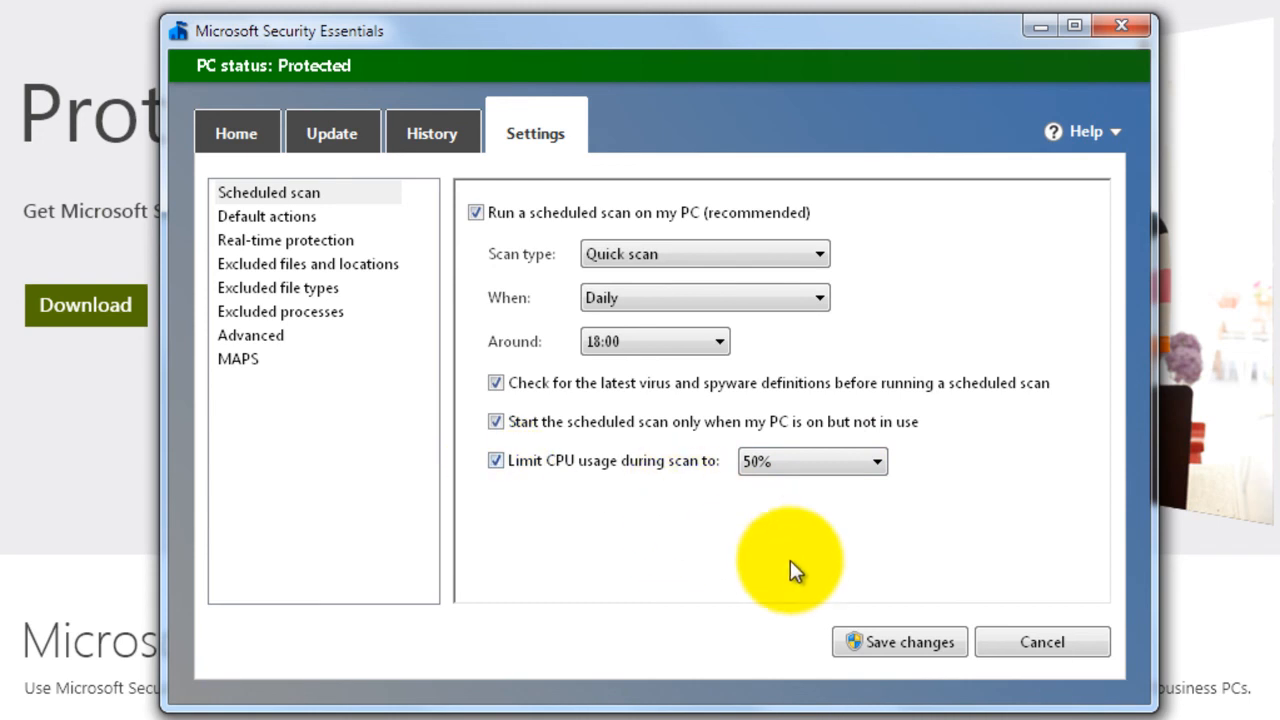
Save the scan schedule with CPU usage during scans limited to 50%, and close Security Essentials.
click(496, 461)
click(496, 463)
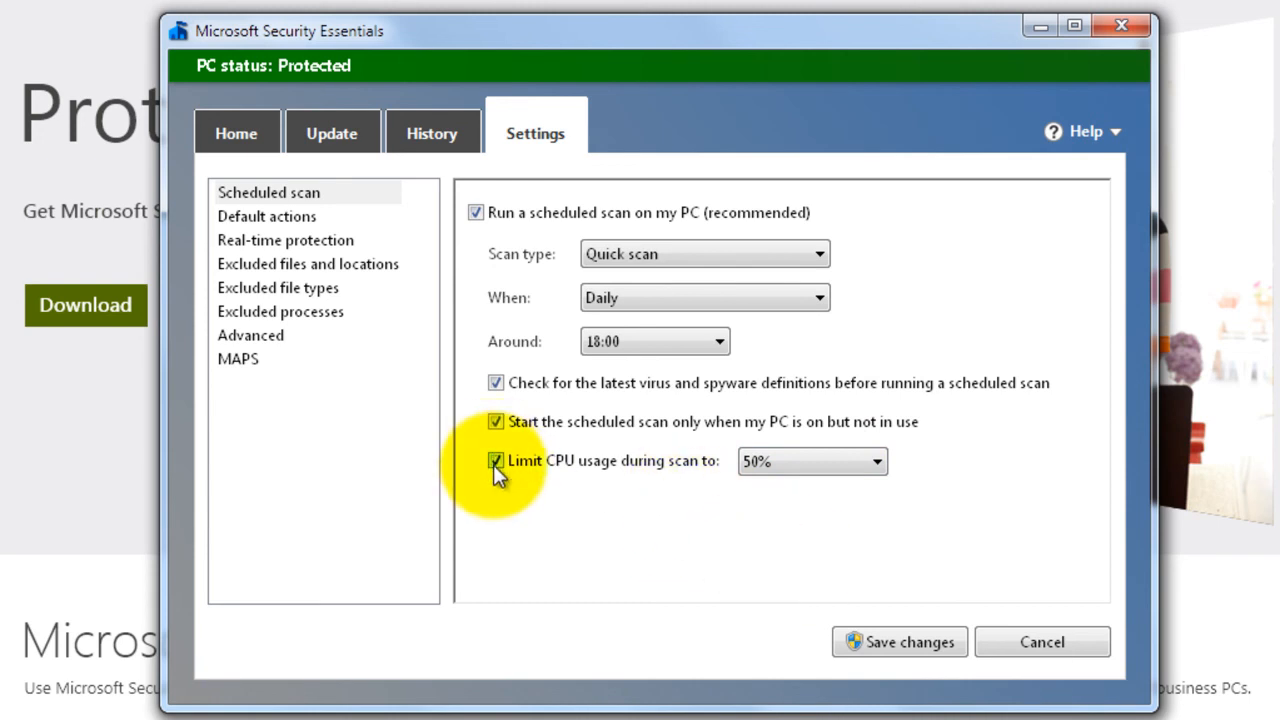
click(886, 645)
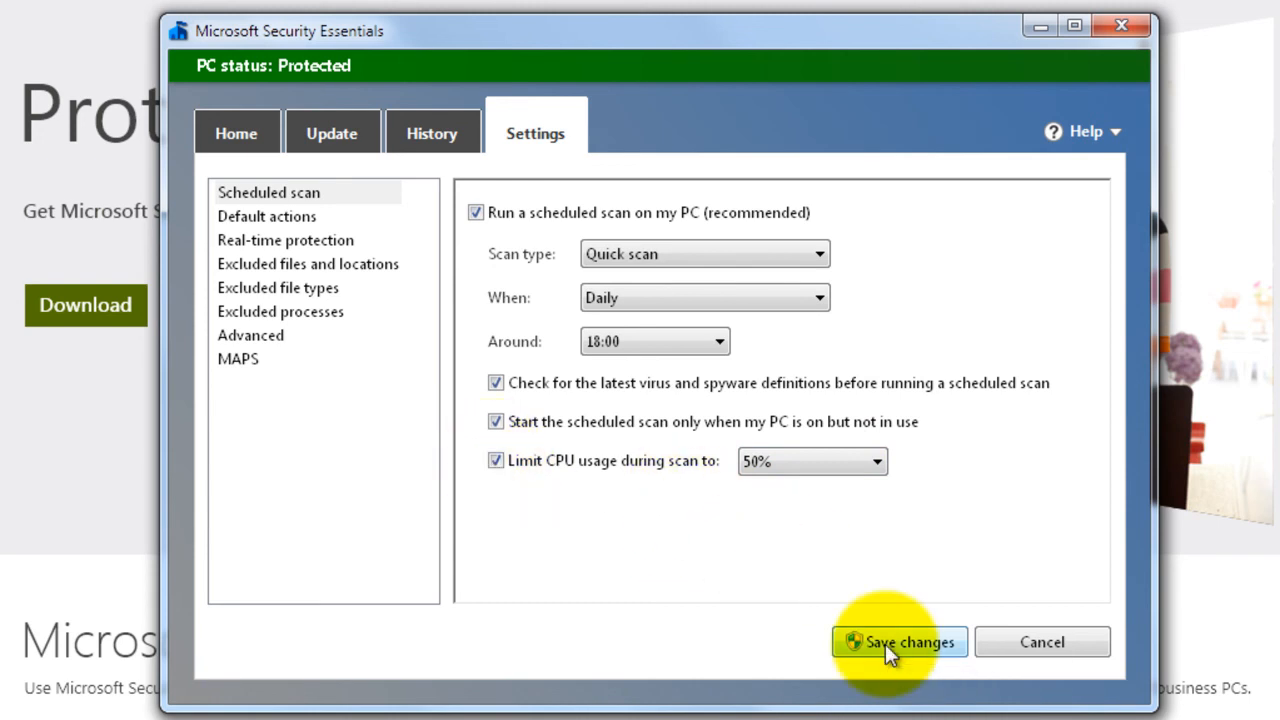
click(885, 644)
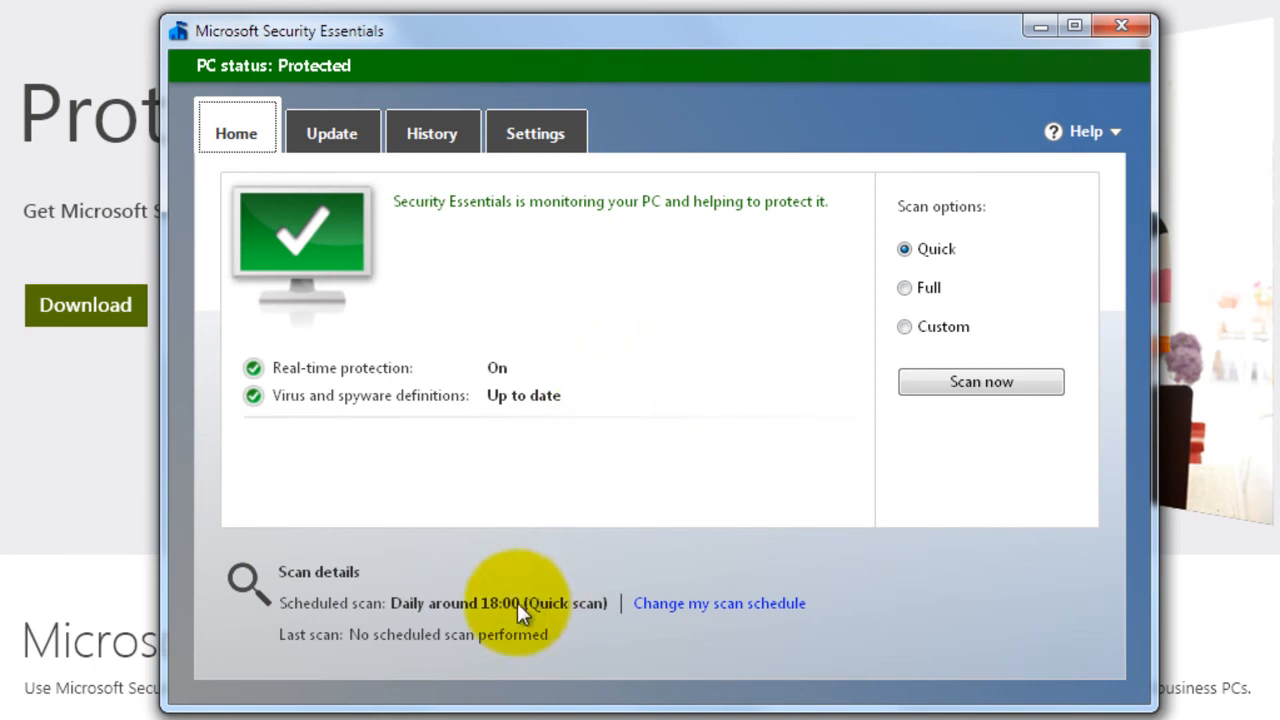
click(1120, 26)
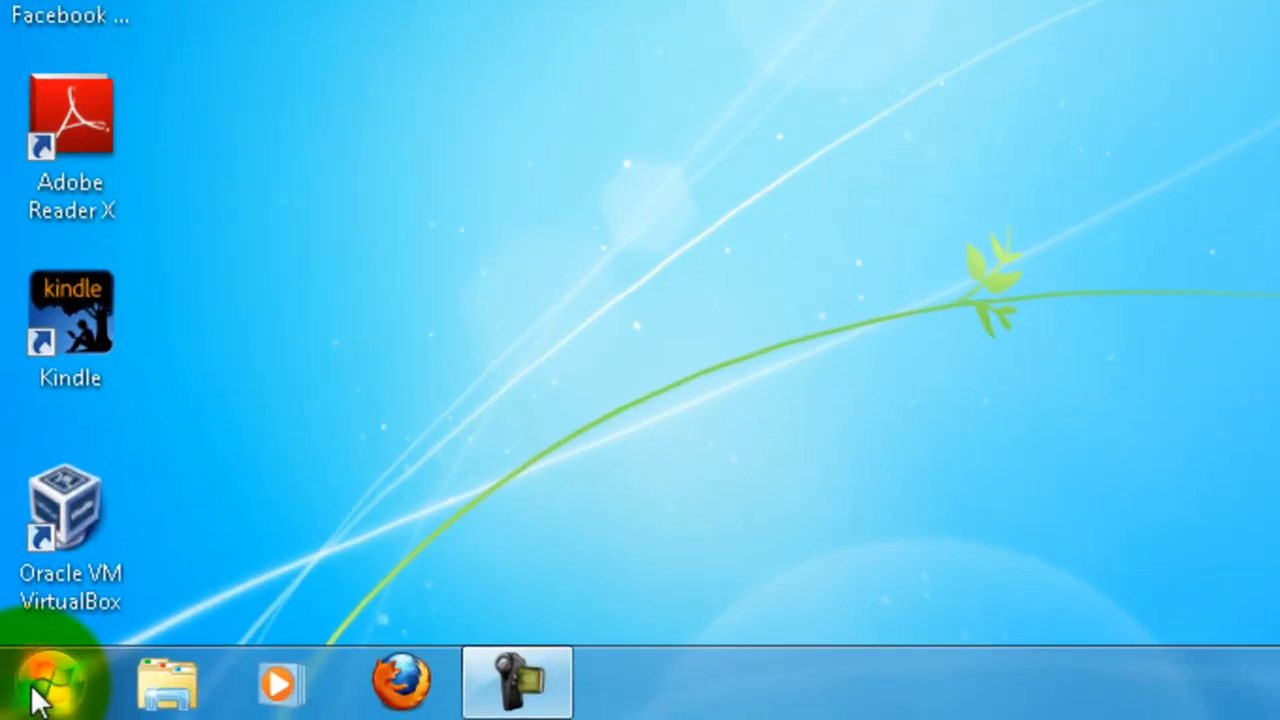
Reopen Microsoft Security Essentials from the full list of installed programs.
click(45, 690)
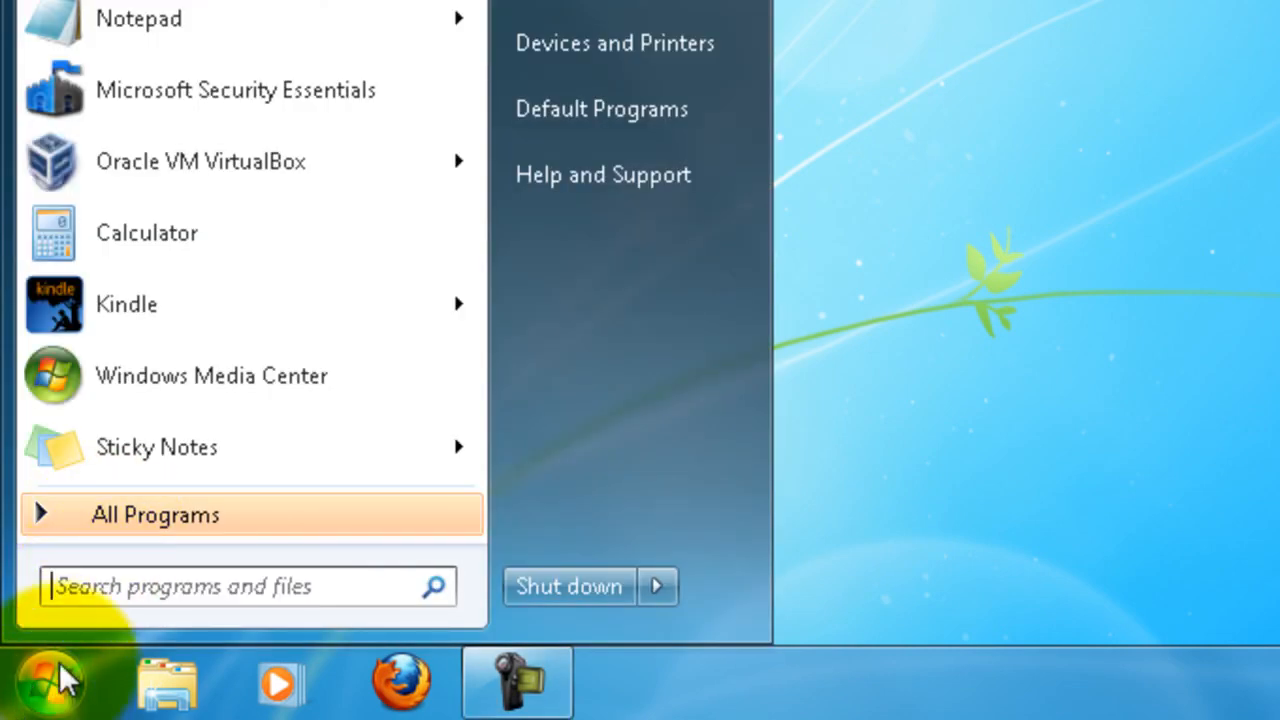
click(112, 515)
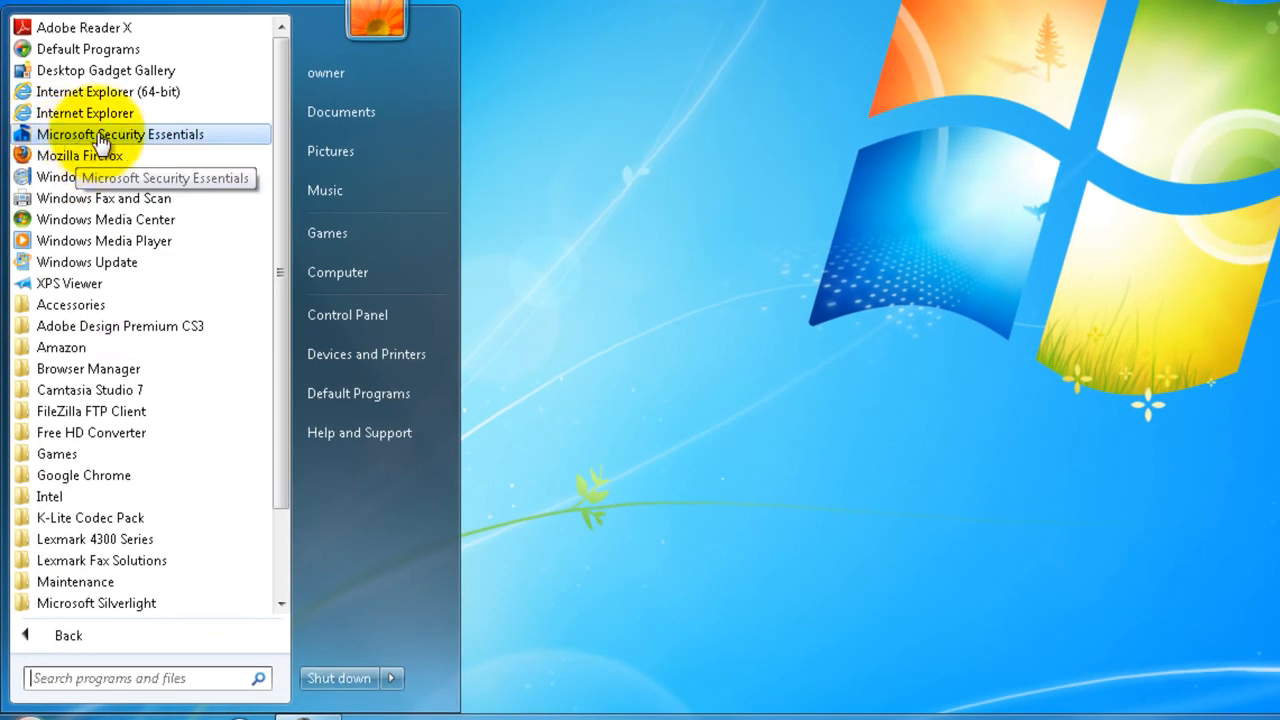
click(166, 139)
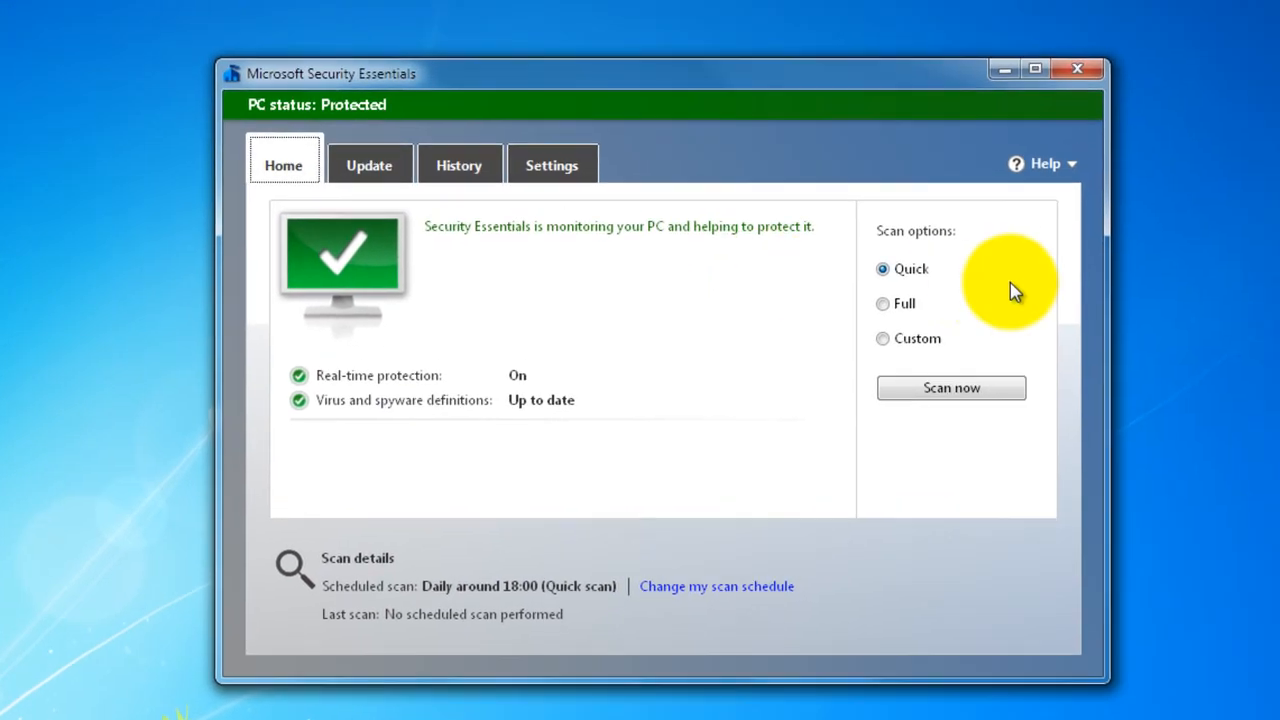
Review the settings, detection history and definition update pages of Security Essentials, and close it.
click(568, 176)
click(457, 170)
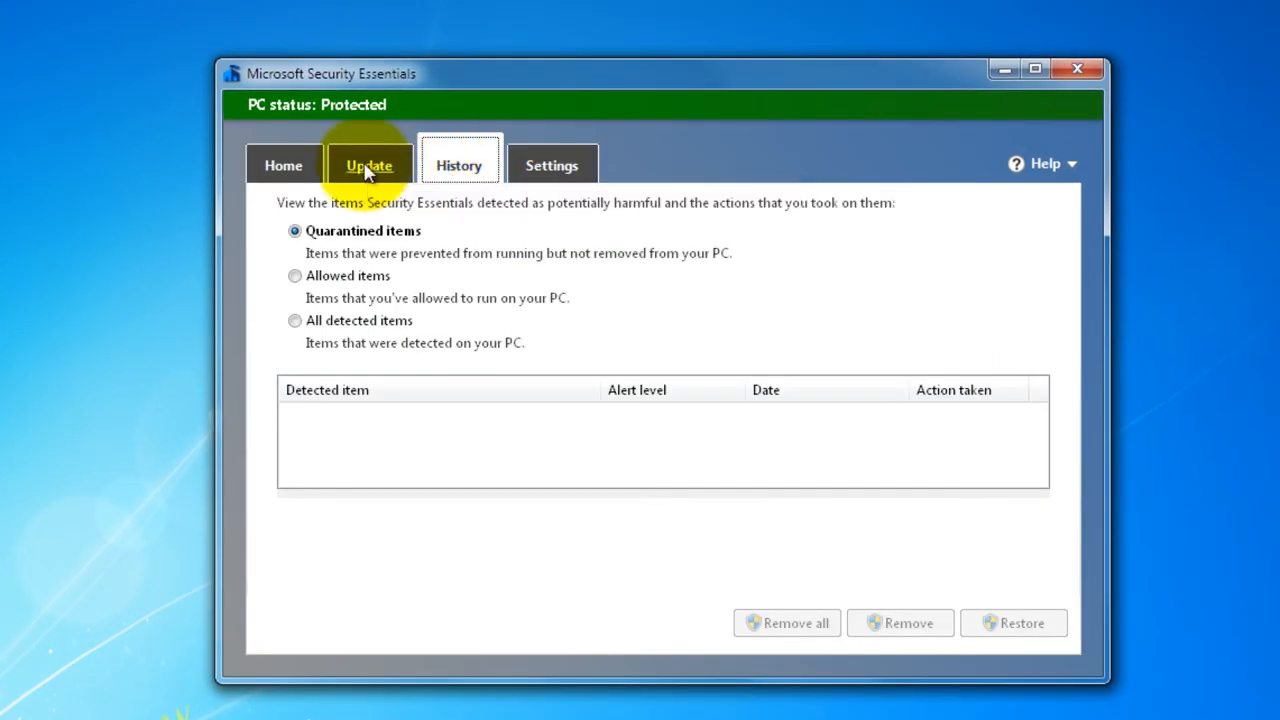
click(367, 172)
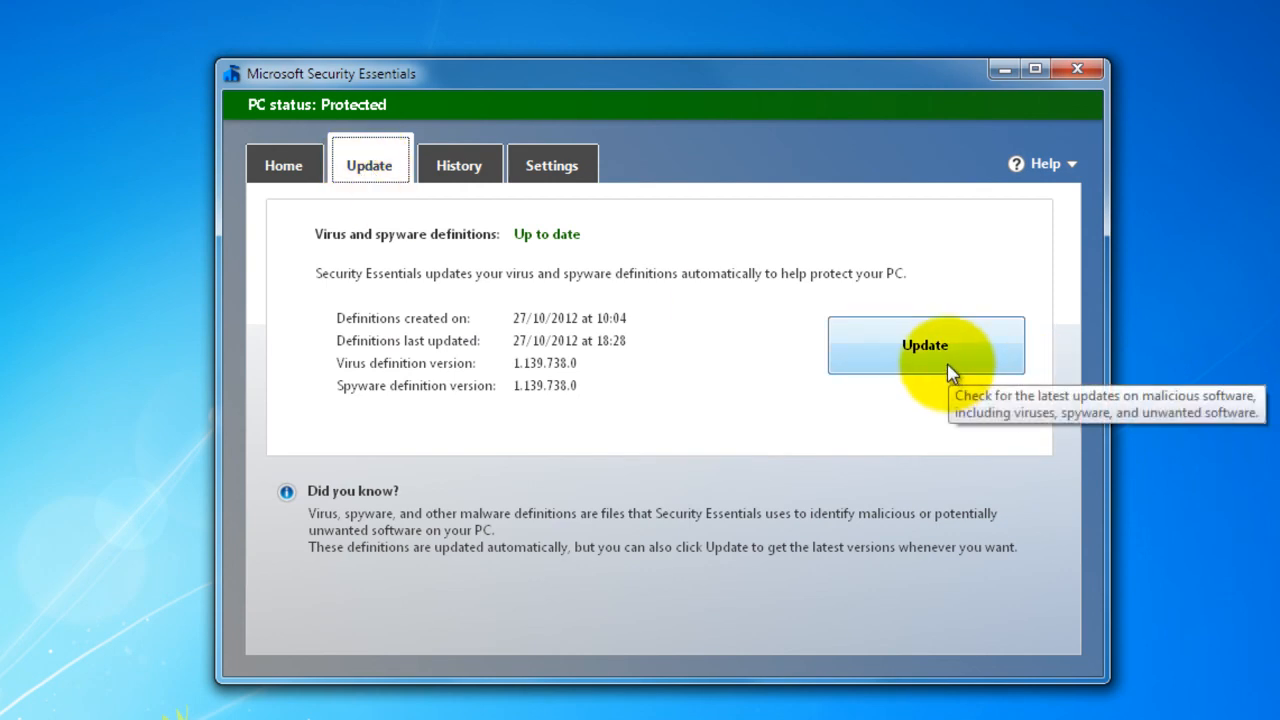
click(1085, 73)
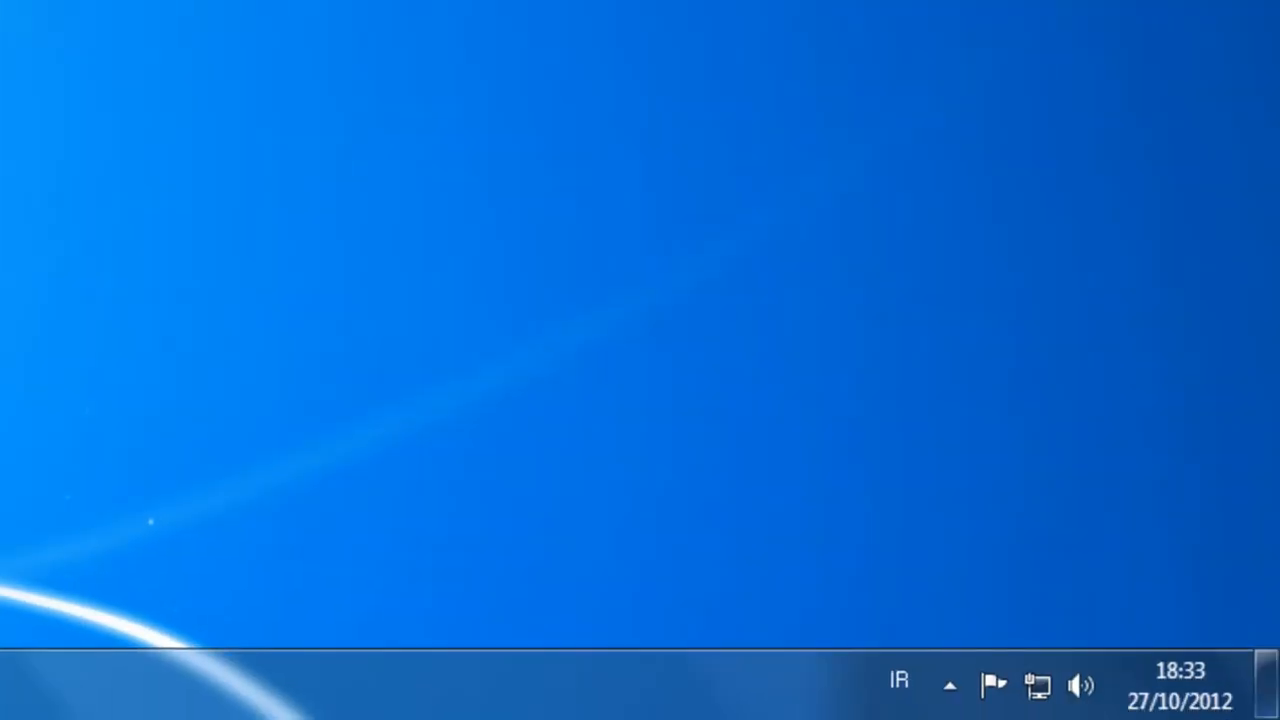
Open Security Essentials from the hidden notification area icons, check the PC protection status, and close it.
click(950, 686)
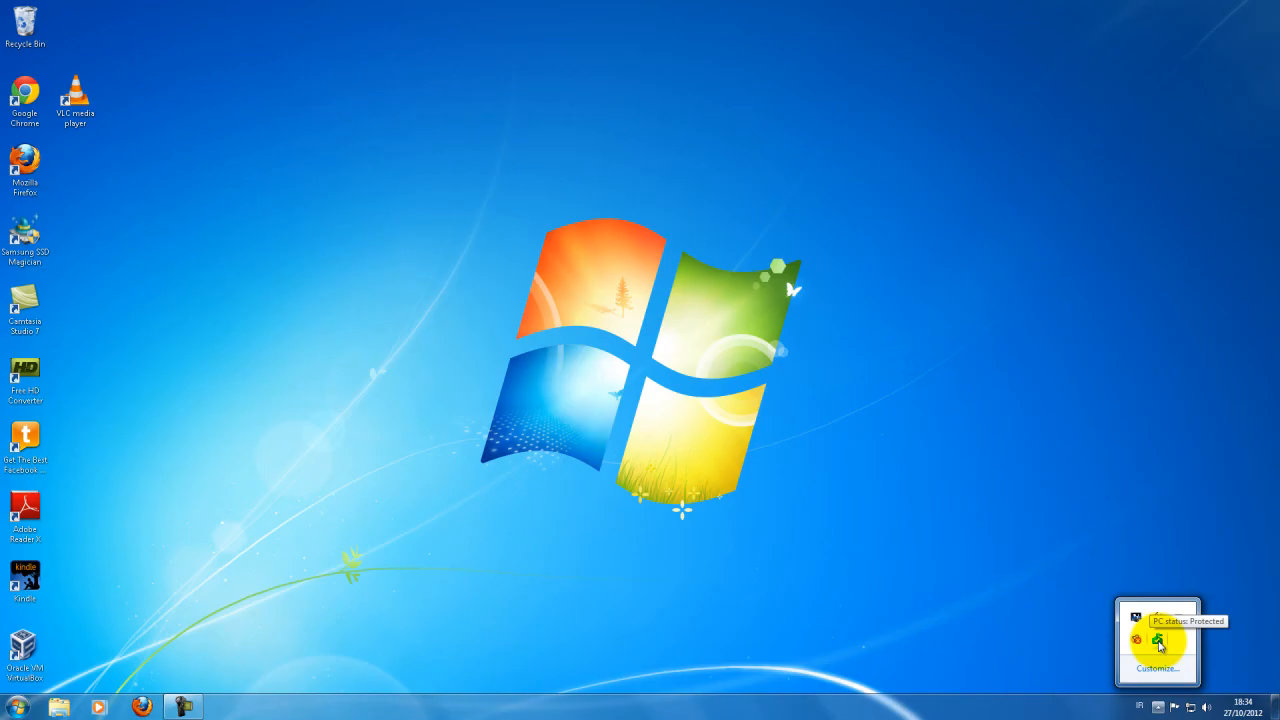
click(1159, 643)
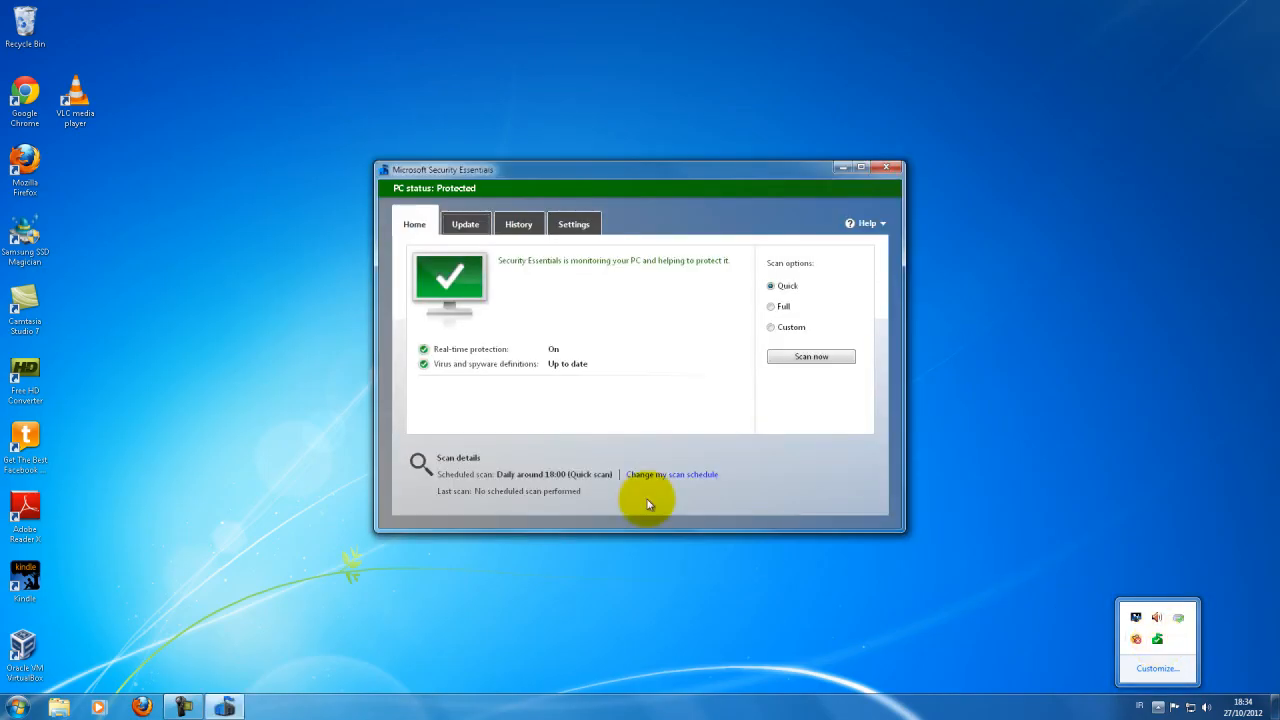
click(477, 273)
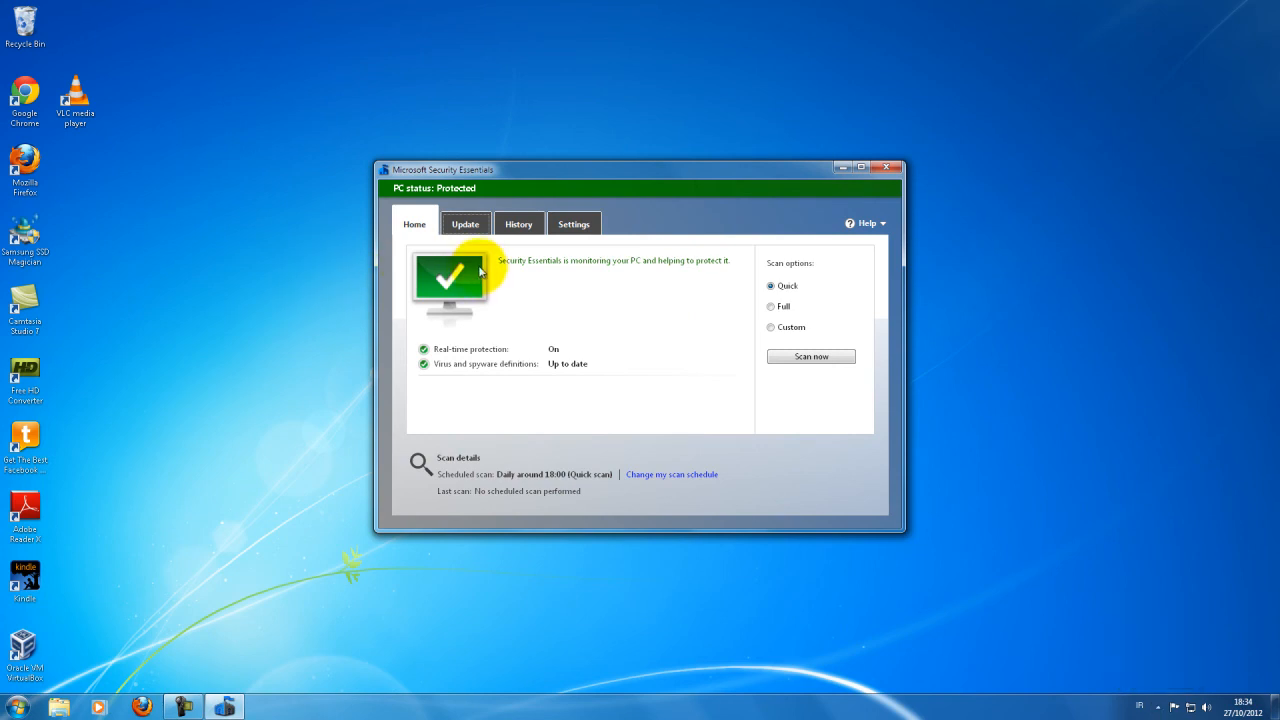
click(886, 167)
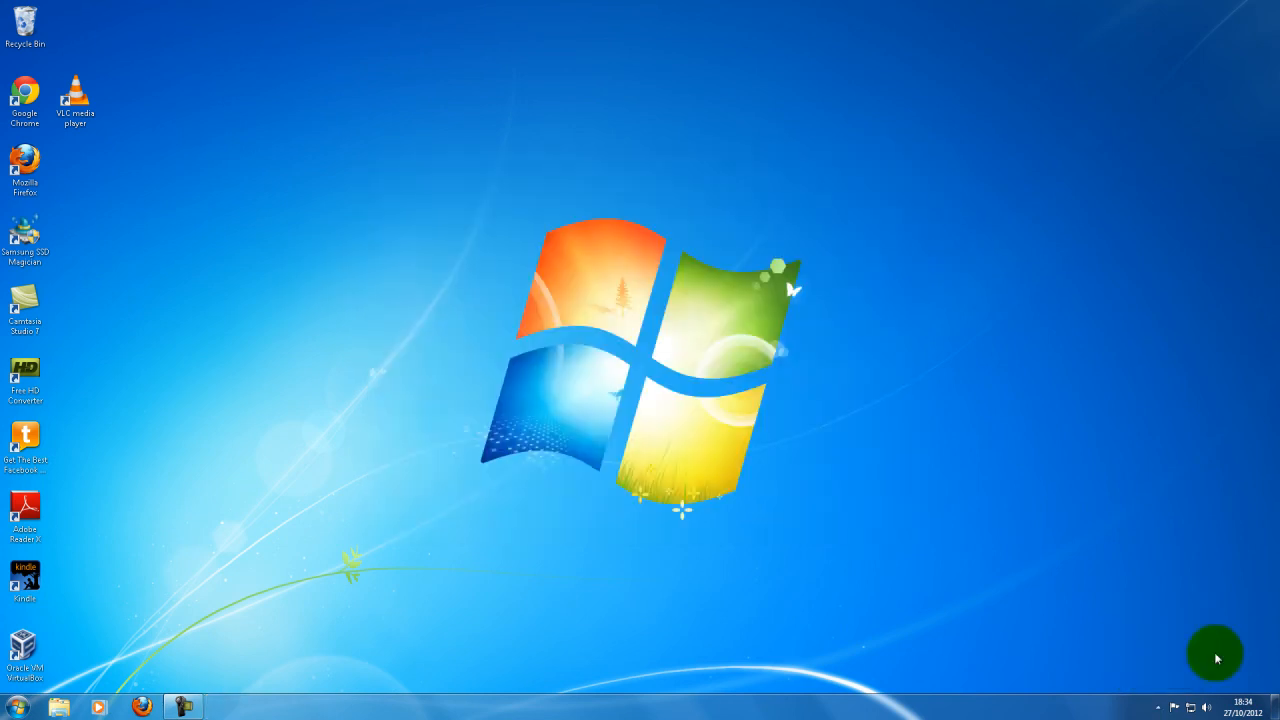